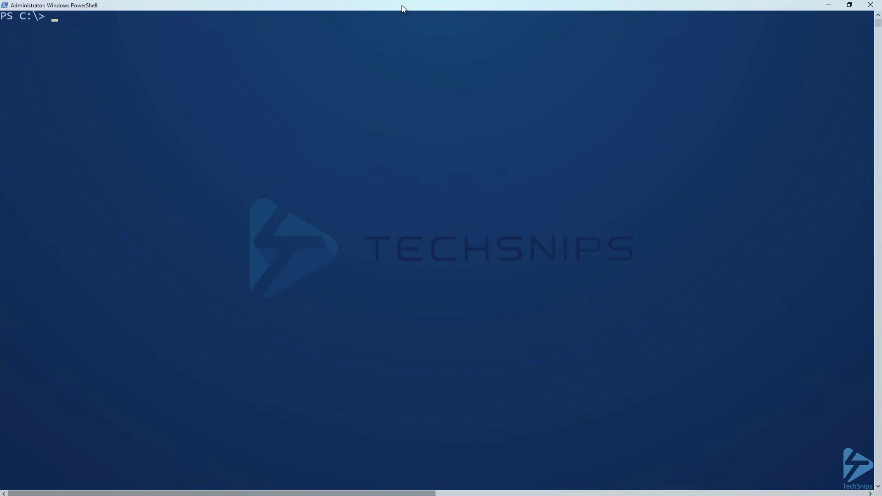
Run winrm quickconfig in PowerShell to confirm WinRM is already running and configured.
type("winrm quickconfig")
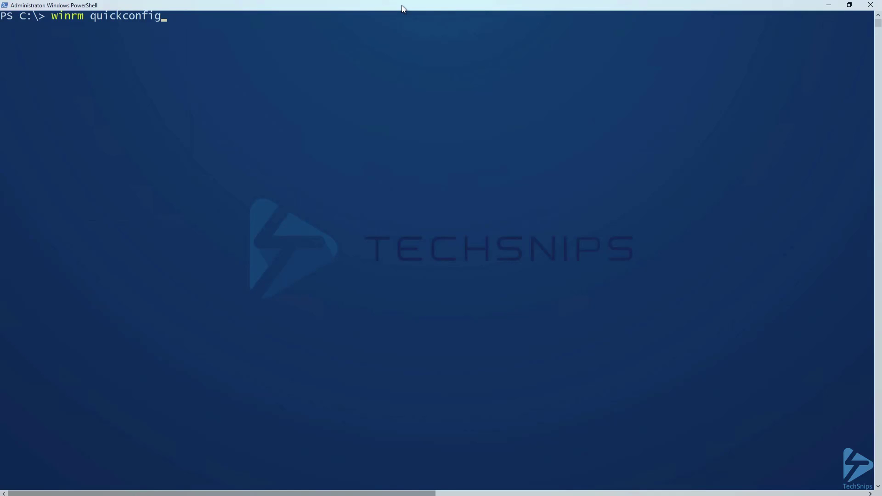
key("Return")
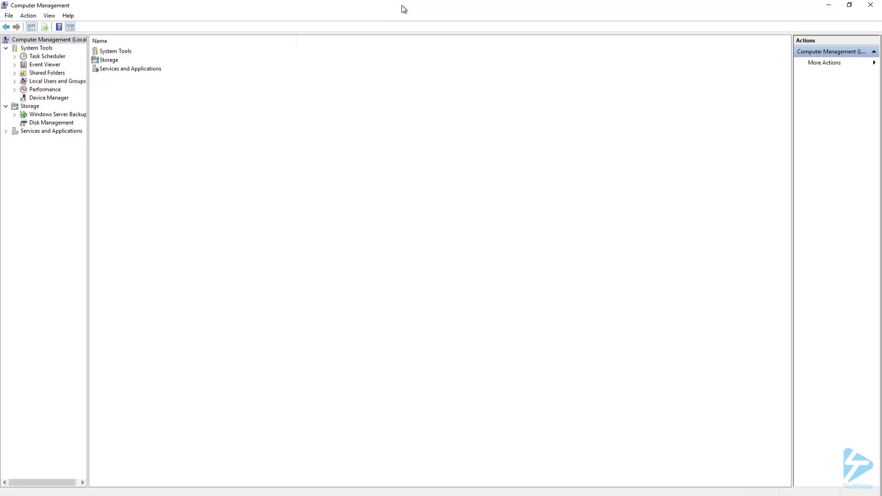
Open the Event Log Readers group's properties under Local Users and Groups > Groups.
left_click(15, 82)
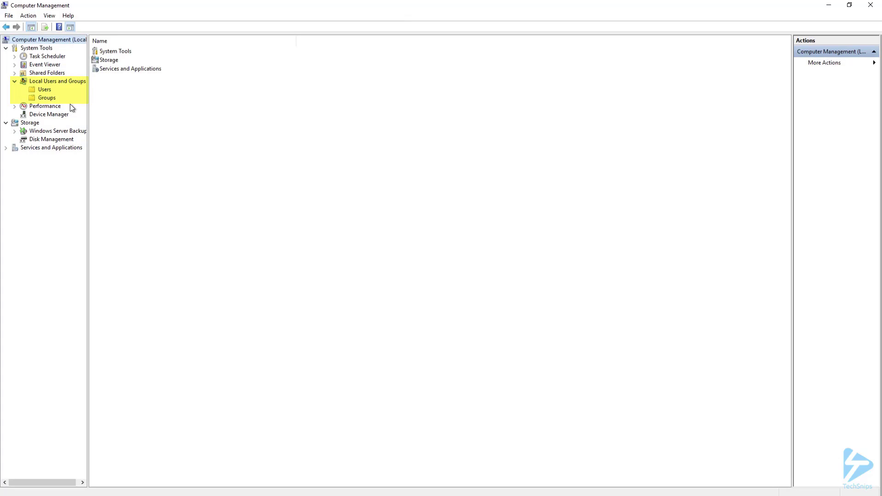
left_click(47, 98)
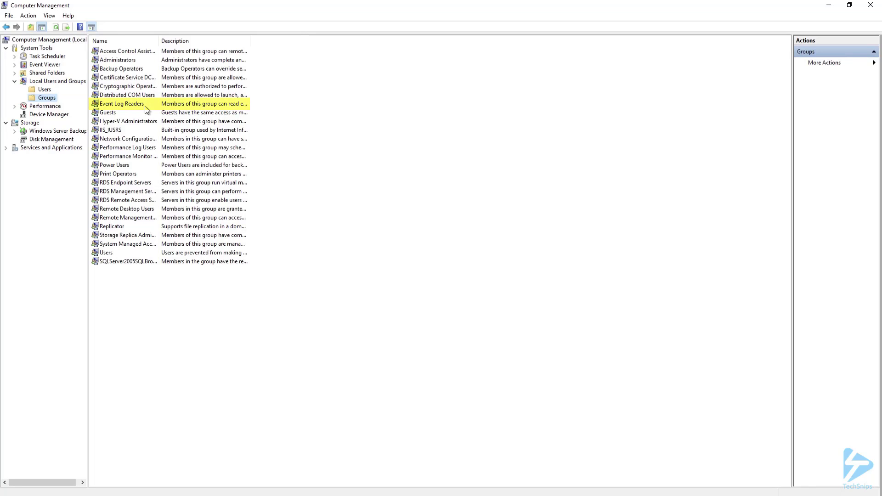
double_click(144, 104)
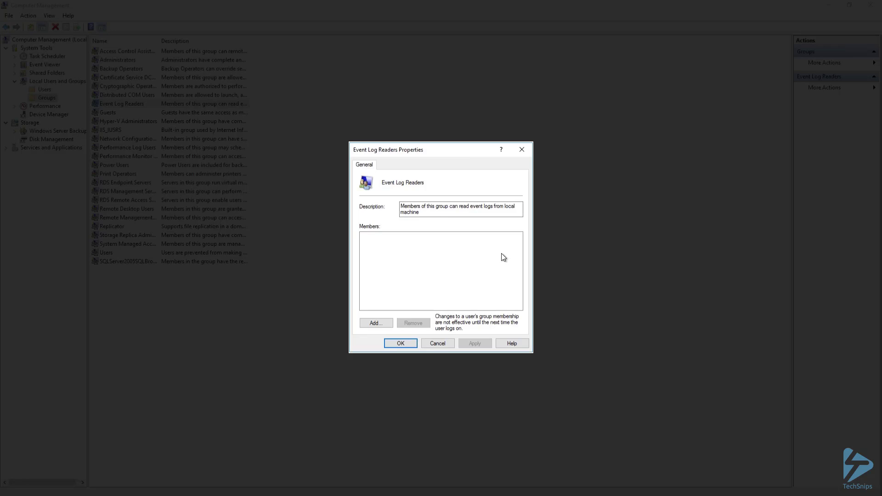
Add the computer OTTER to Event Log Readers, enabling Computers as a searchable object type.
left_click(377, 324)
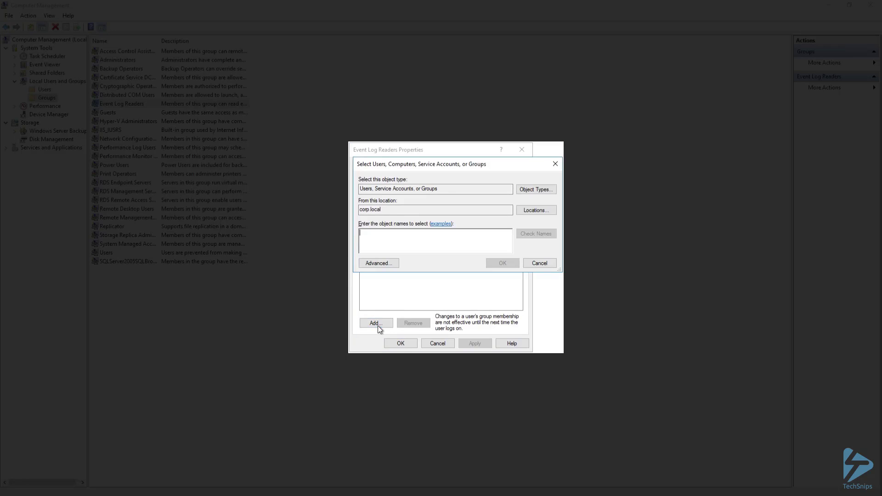
left_click(531, 189)
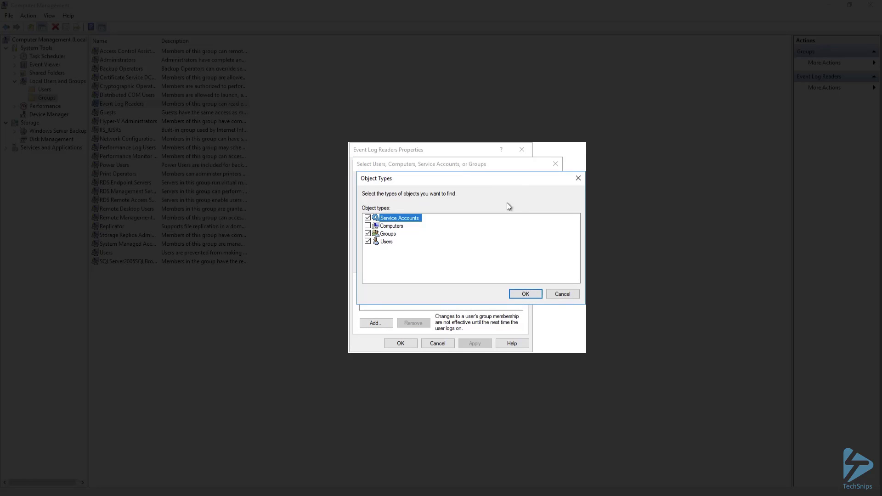
left_click(367, 225)
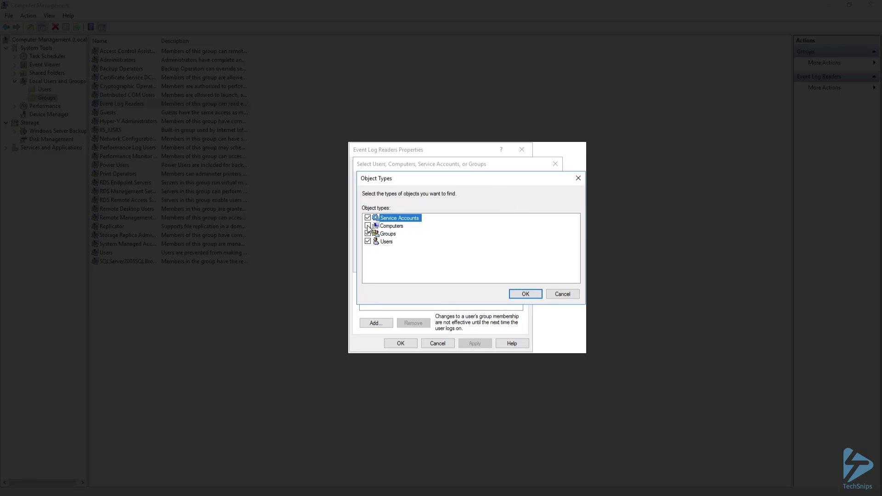
left_click(522, 294)
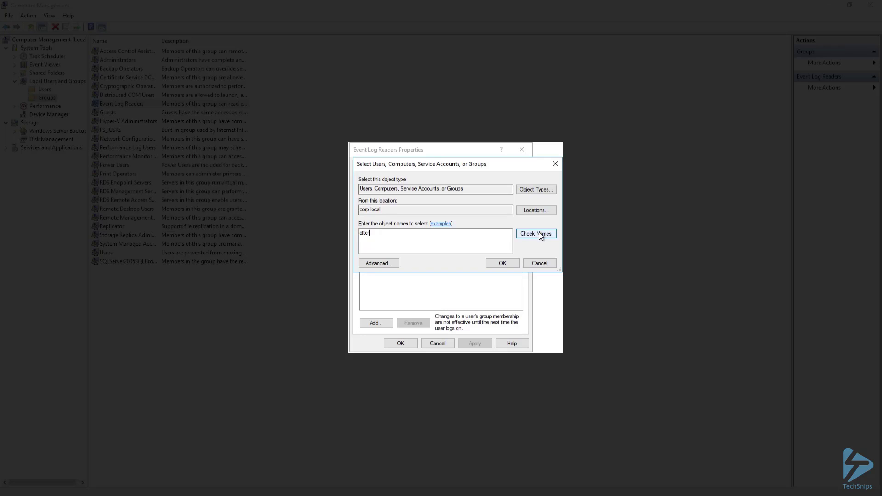
left_click(539, 233)
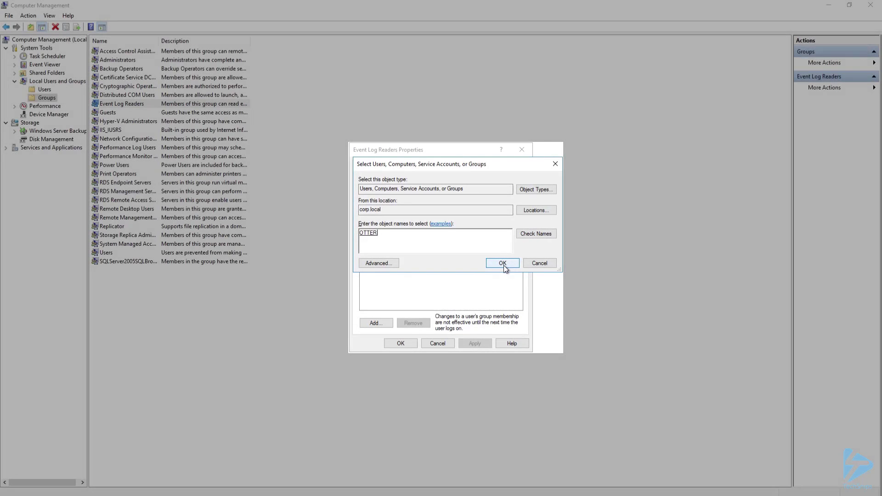
left_click(503, 265)
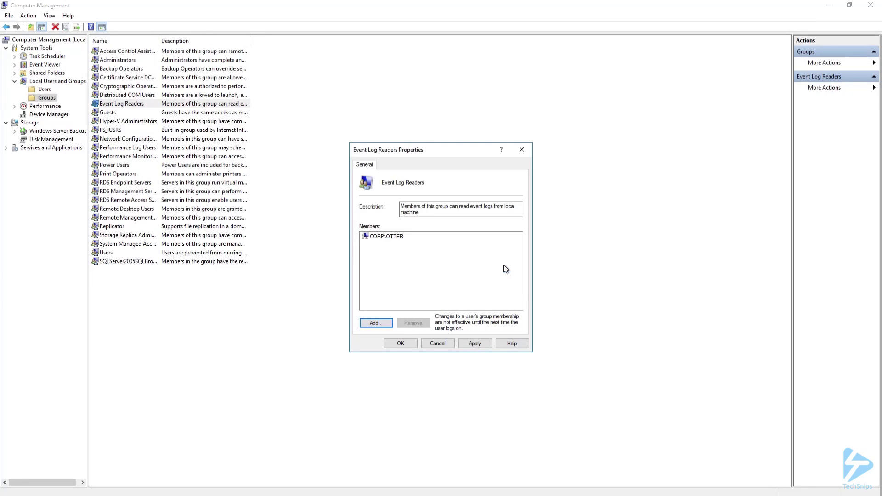
Save the group membership, then bring up the Subscriptions context menu in Event Viewer.
left_click(401, 344)
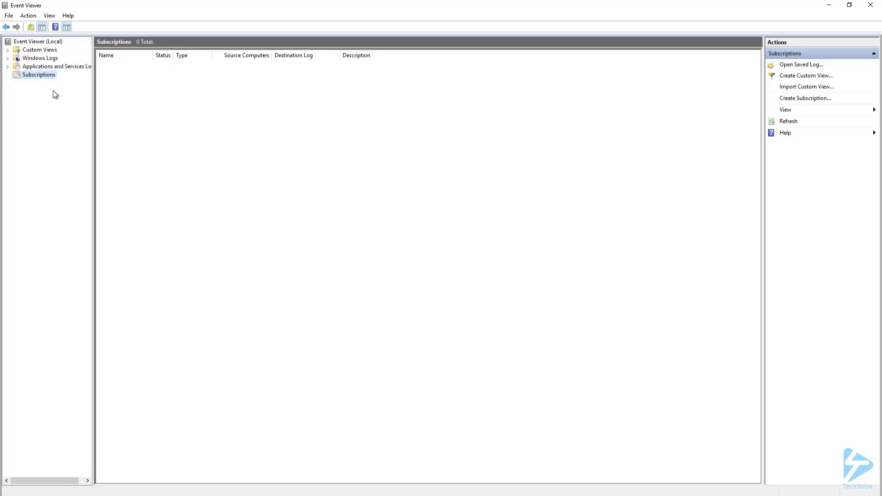
right_click(51, 79)
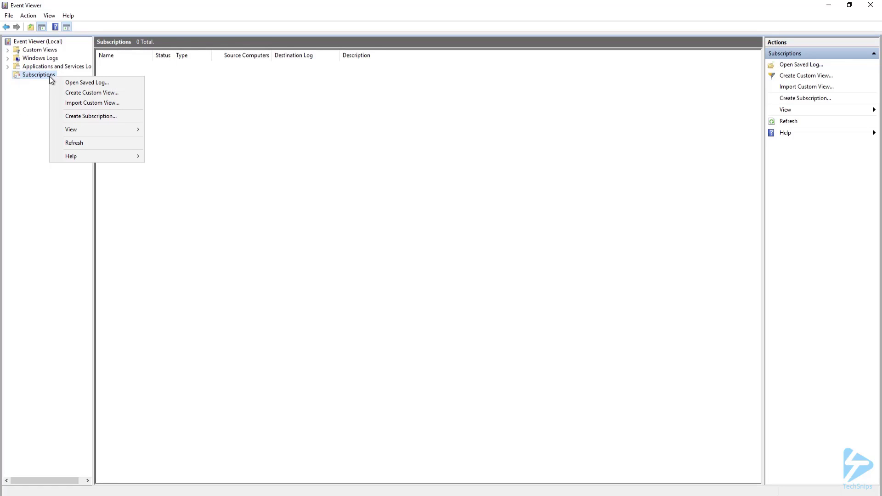
Create a subscription named 'ProGet Events' with Forwarded Events as its destination log.
left_click(108, 119)
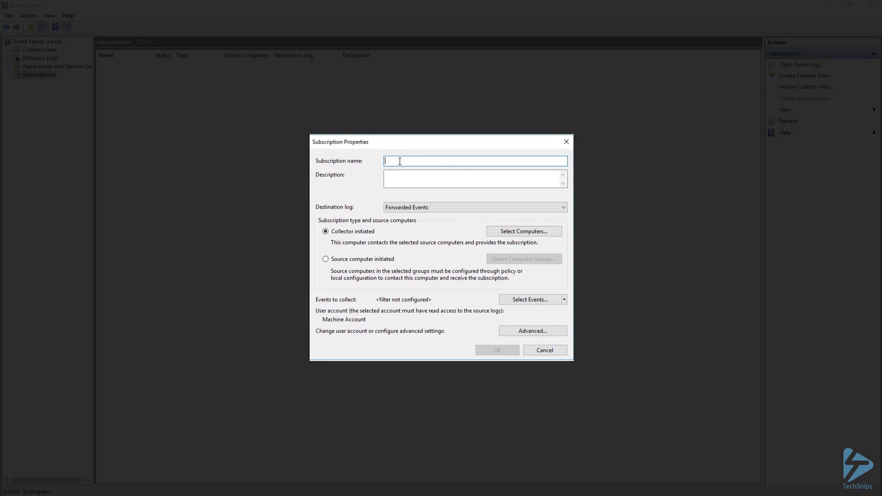
type("ProGet Events")
left_click(563, 207)
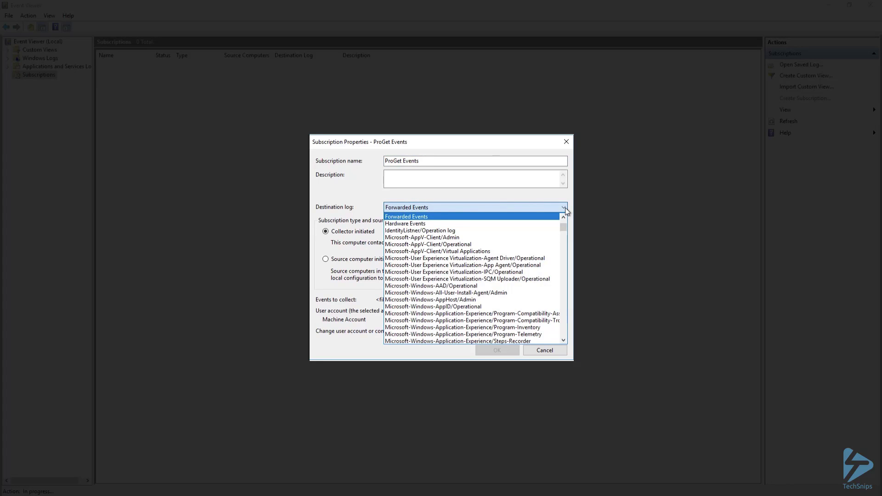
left_click(565, 208)
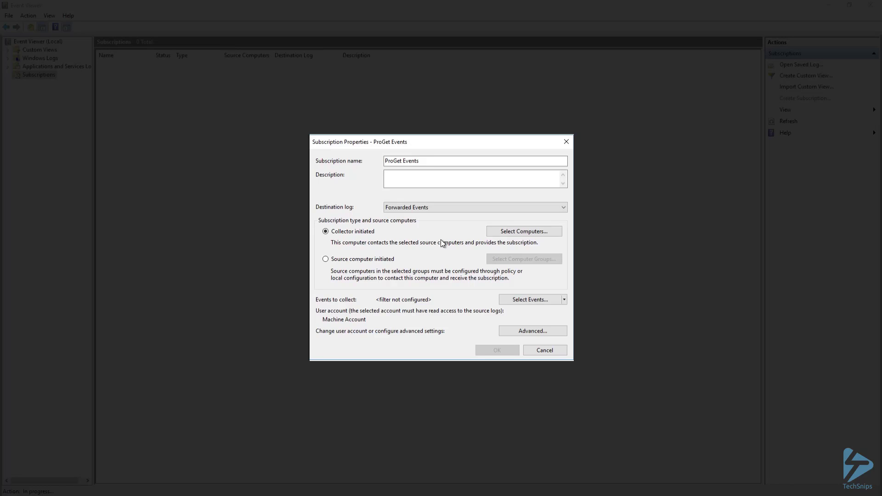
Add domain computer PROGET.corp.local as the source and verify its connectivity test succeeds.
left_click(529, 231)
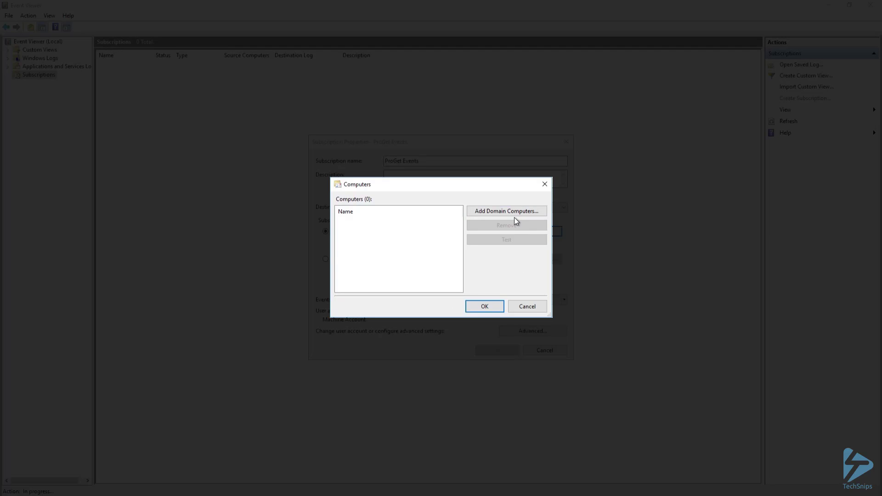
left_click(515, 213)
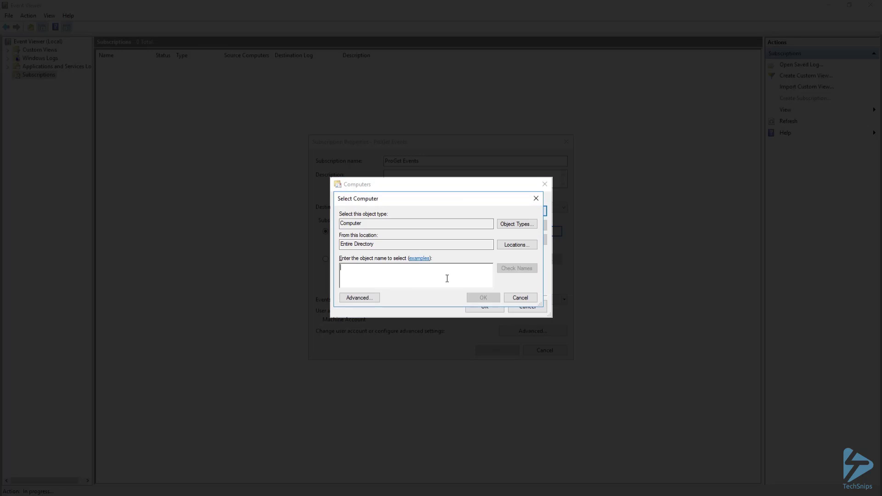
type("proget")
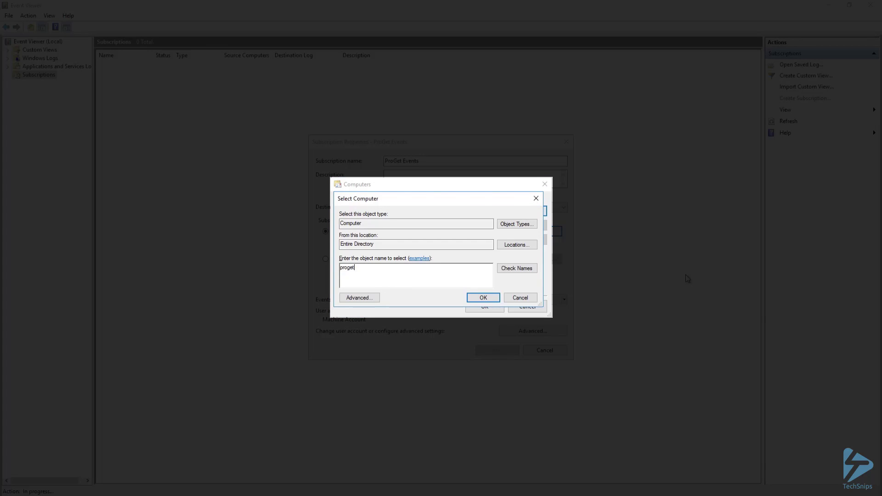
left_click(487, 297)
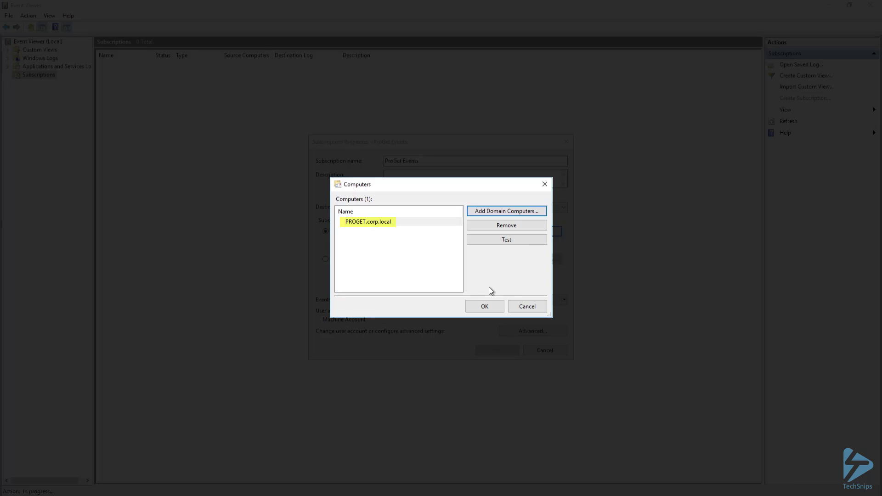
left_click(508, 241)
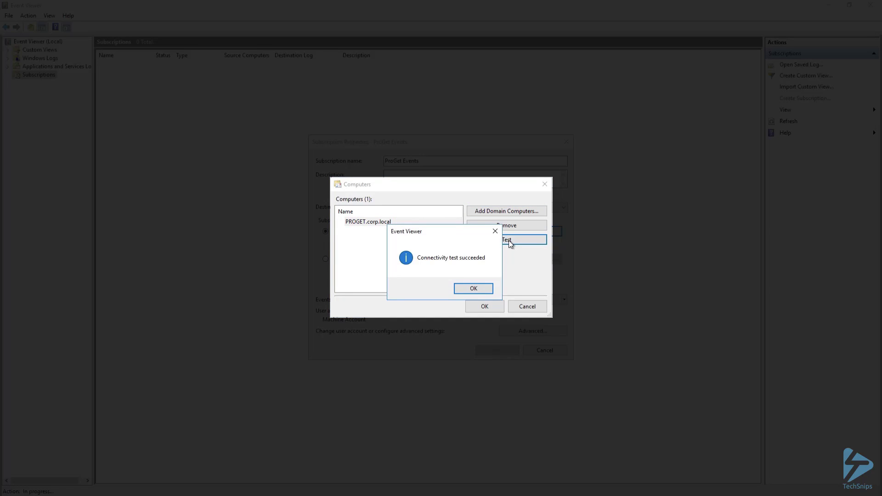
left_click(474, 289)
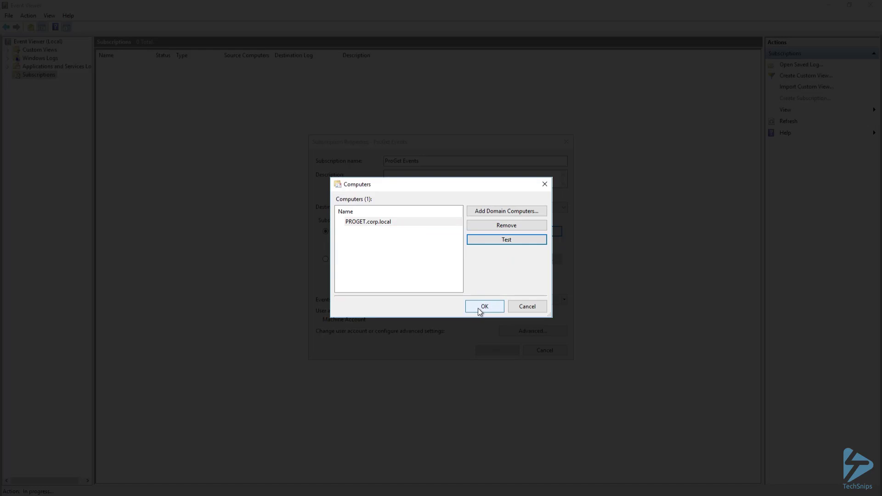
left_click(480, 310)
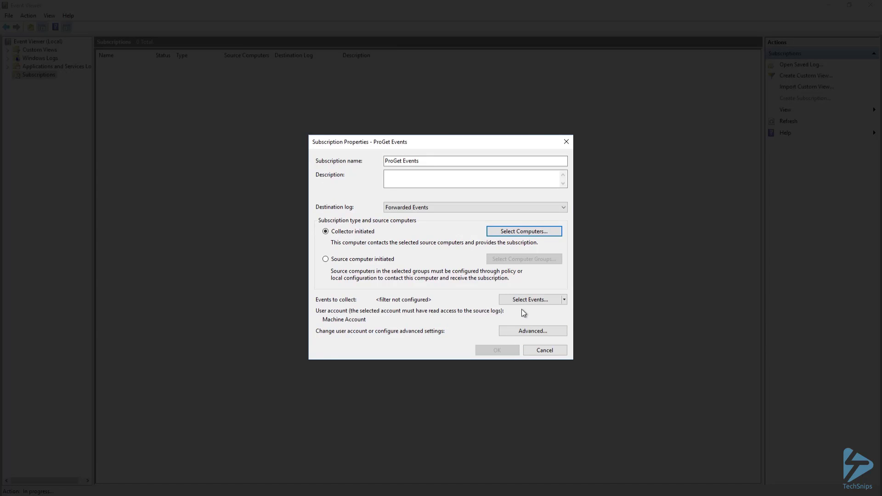
Filter the subscription to Critical, Warning, Error and Information event levels.
left_click(528, 299)
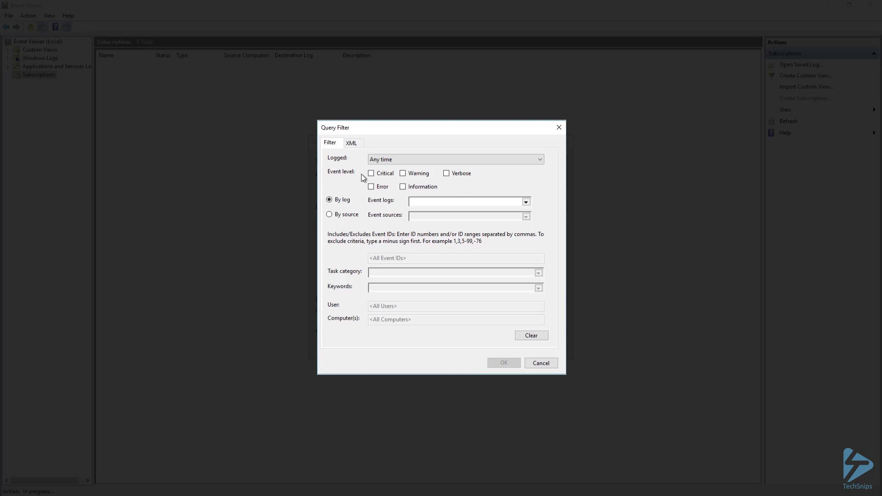
left_click(371, 186)
left_click(403, 173)
left_click(402, 187)
Select all Windows Logs for collection, accept the filter, and open the advanced settings.
left_click(526, 202)
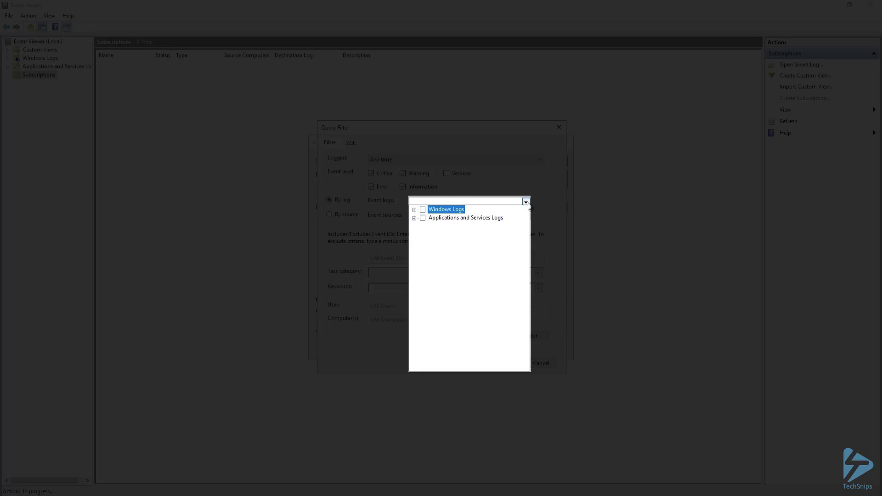
left_click(414, 210)
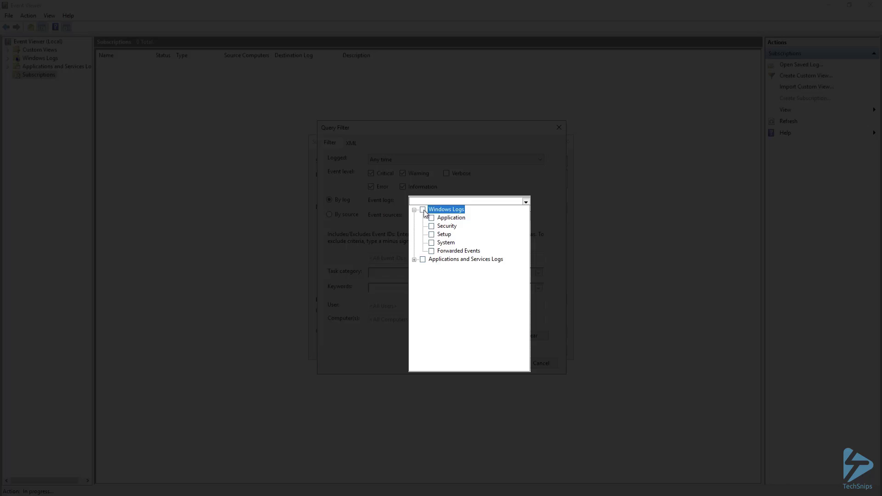
left_click(423, 209)
left_click(550, 197)
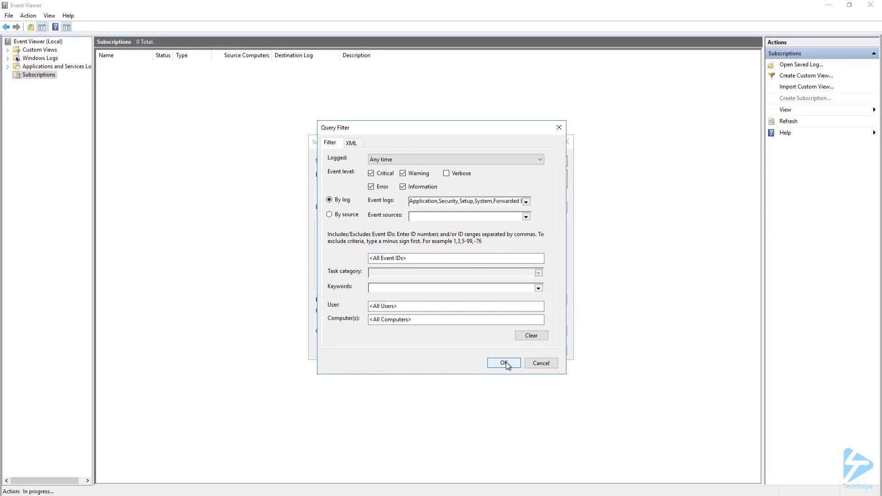
left_click(504, 363)
left_click(517, 331)
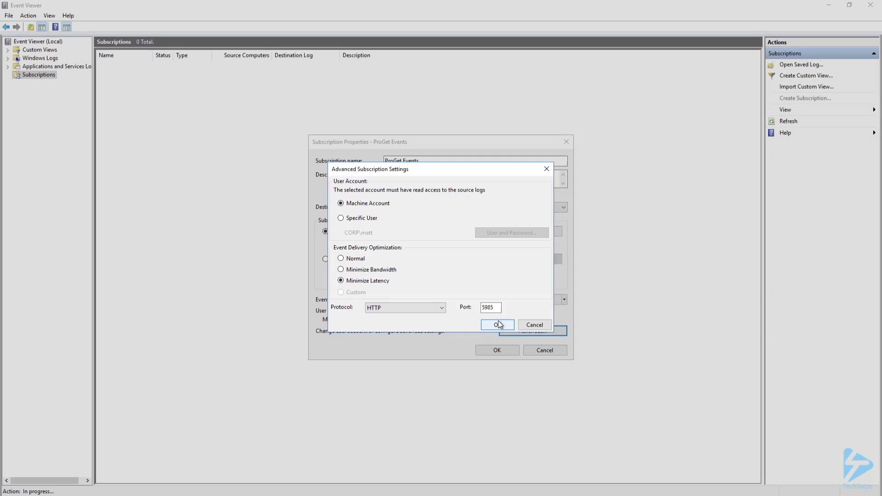
Save the ProGet Events subscription and refresh Forwarded Events to show test event 111.
left_click(497, 325)
left_click(497, 350)
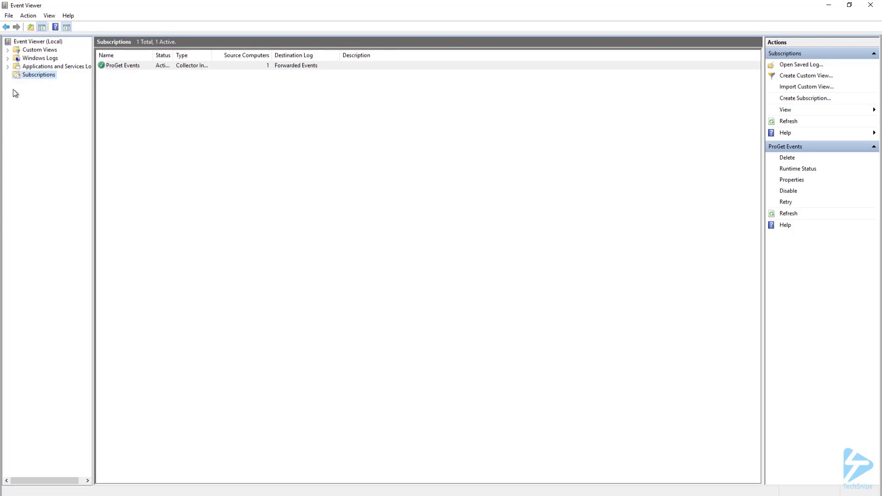
left_click(8, 58)
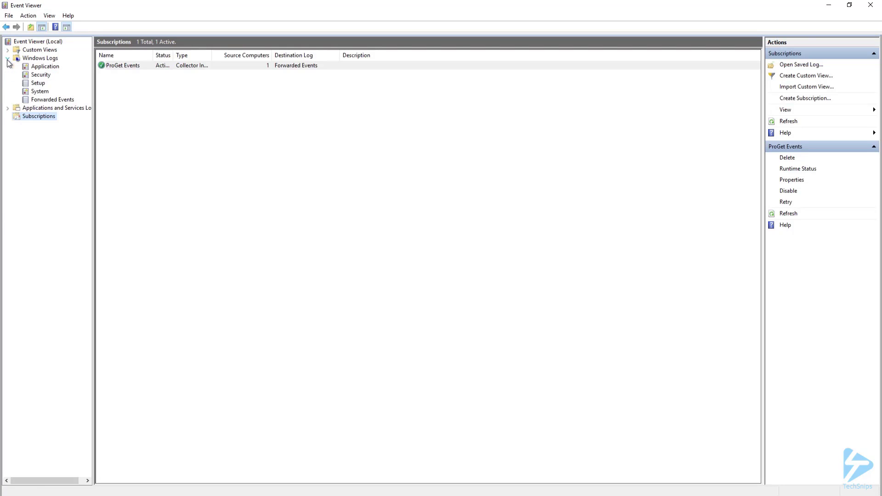
left_click(54, 100)
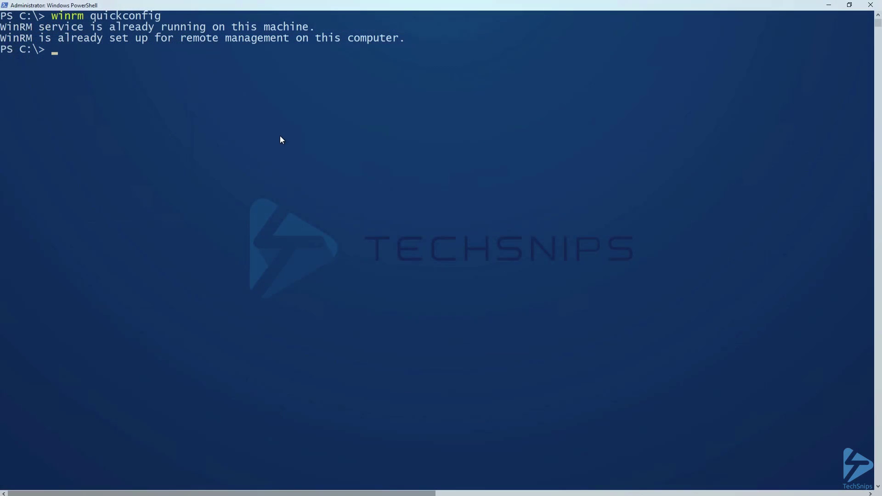
type("Write-EventLog -LogName Application -Source Test -Message 'Test' -EventId 111")
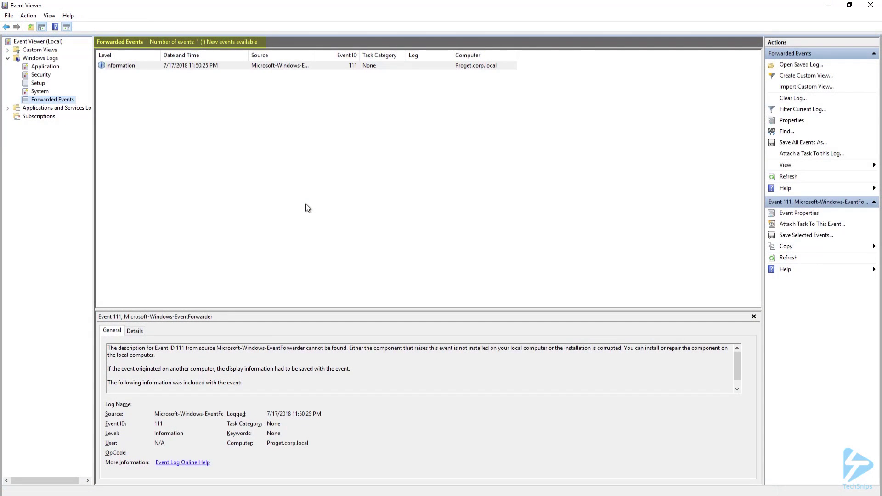
left_click(796, 257)
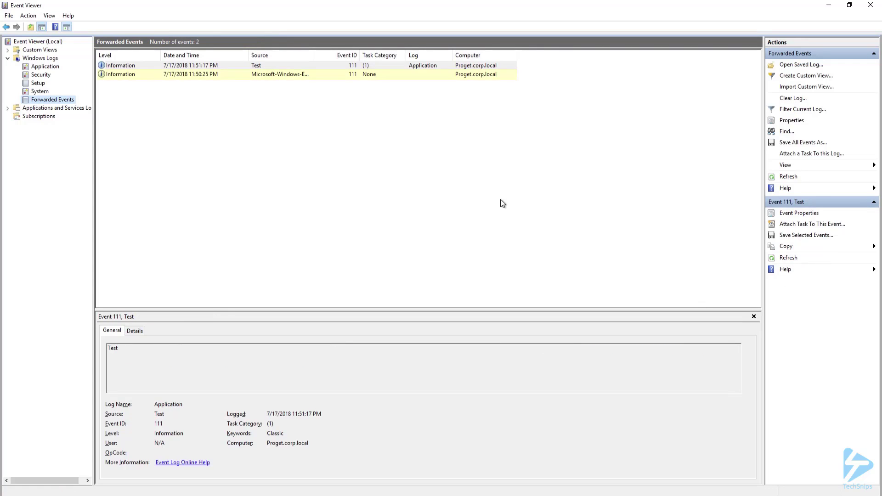